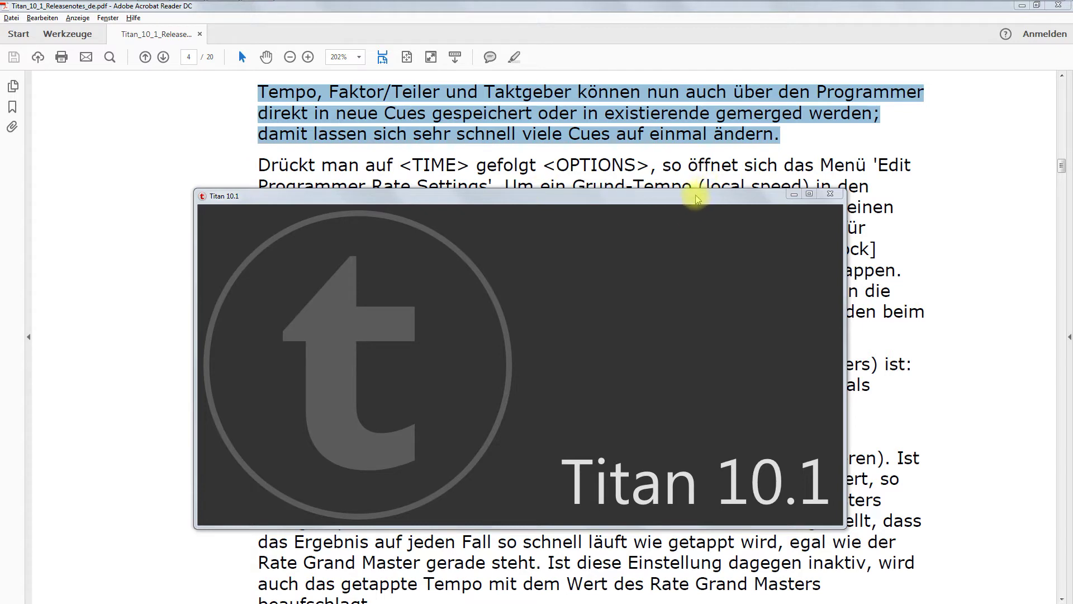
- Switch from the release notes PDF to the Avolites TitanOne console
mouse_move(696, 198)
left_mouse_down()
mouse_move(724, 314)
mouse_move(761, 360)
mouse_move(710, 333)
mouse_move(726, 227)
mouse_move(714, 195)
left_mouse_up()
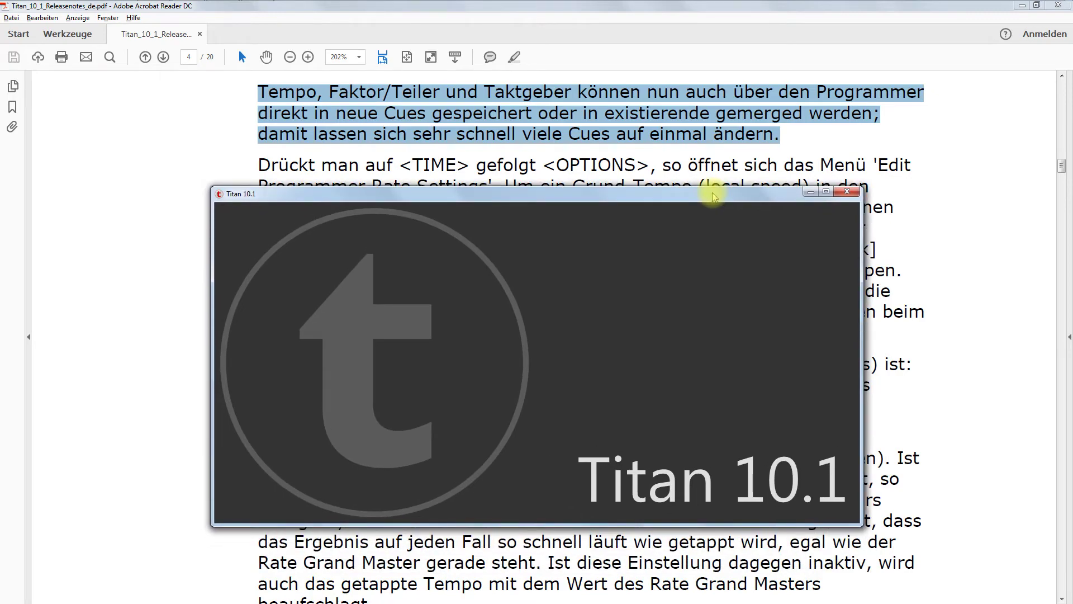
key("alt+Tab")
key("alt+Tab")
key("alt+Tab")
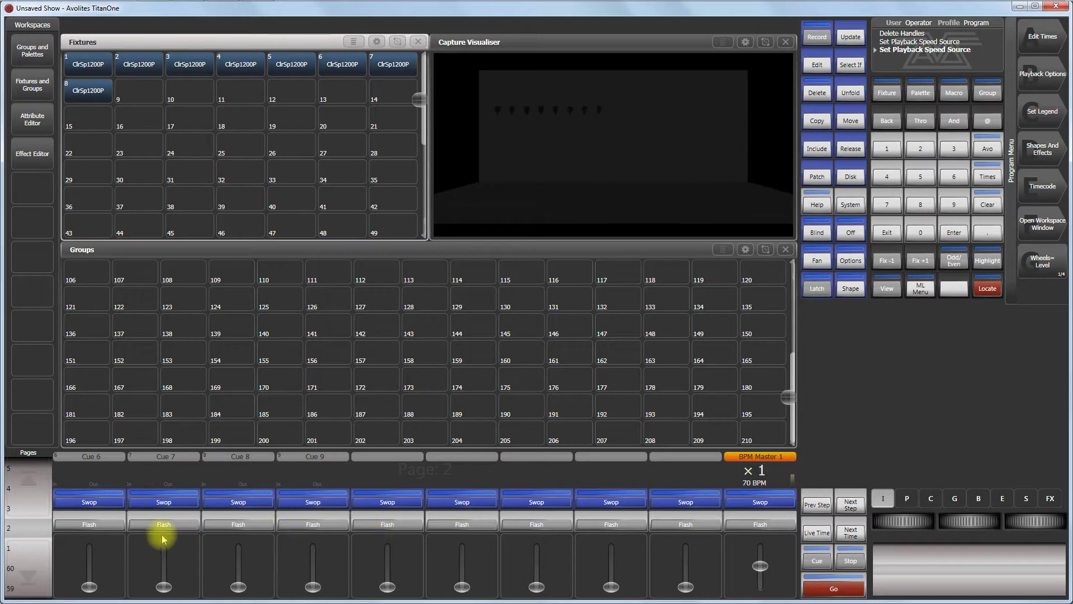
- Bring Cue 6 up to full to check its effect in the visualiser, and lower it back to zero
left_click_drag(89, 584, 106, 506)
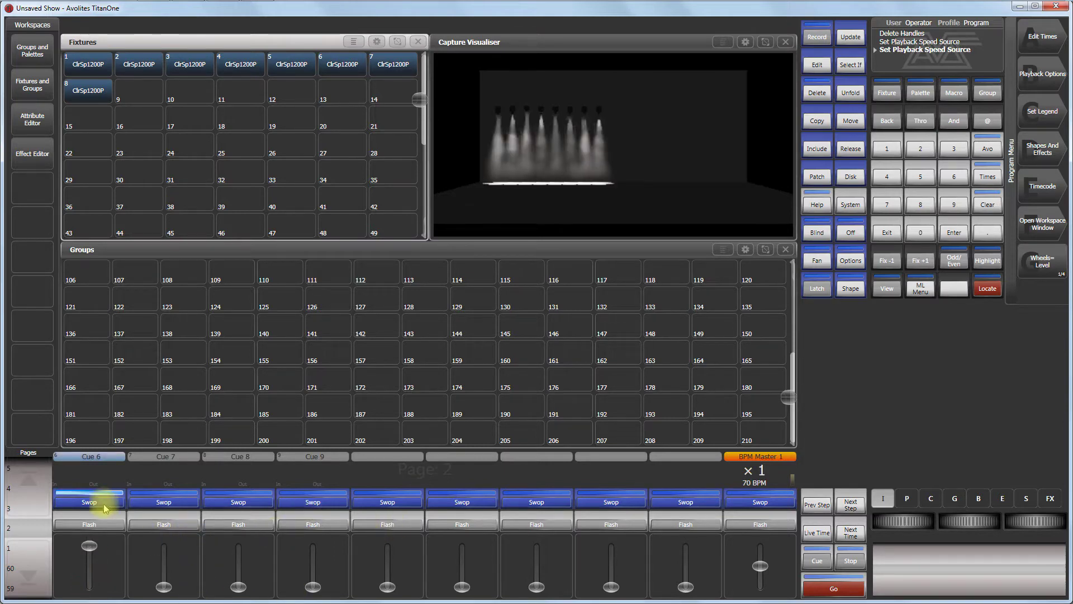
left_click(166, 587)
mouse_move(166, 587)
left_mouse_down()
mouse_move(179, 491)
mouse_move(160, 567)
mouse_move(172, 597)
left_mouse_up()
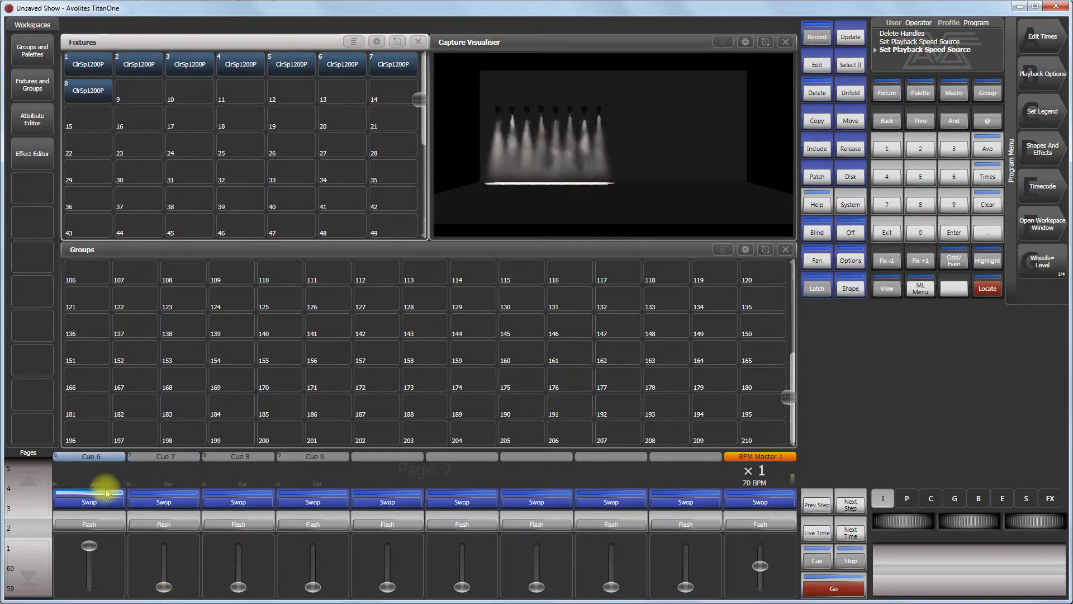
left_click_drag(88, 549, 93, 599)
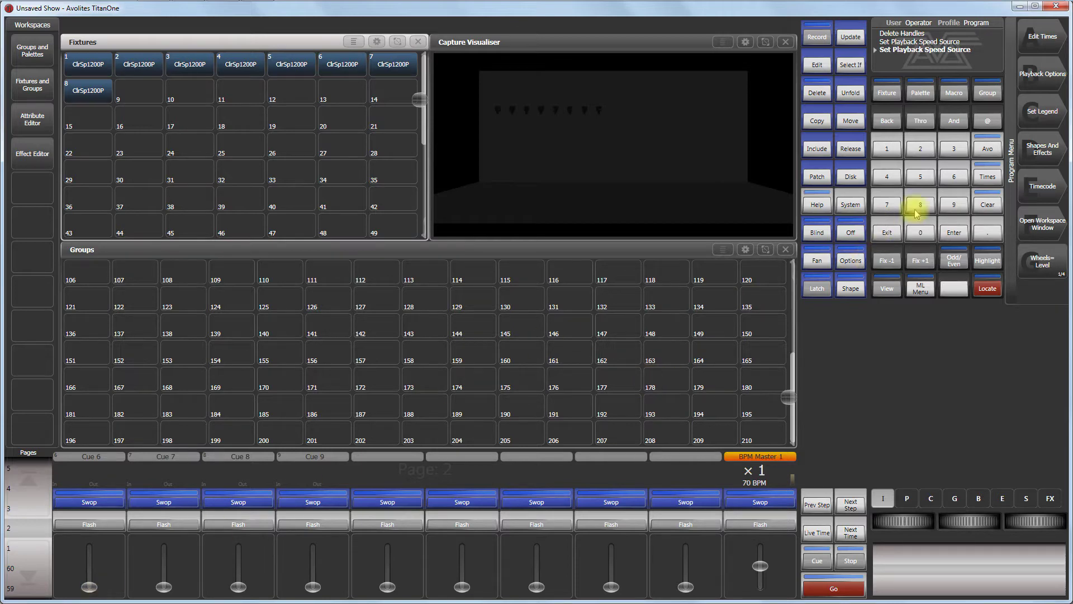
- Set the speed source in the programmer rate settings to BPM 4 Master
left_click(987, 177)
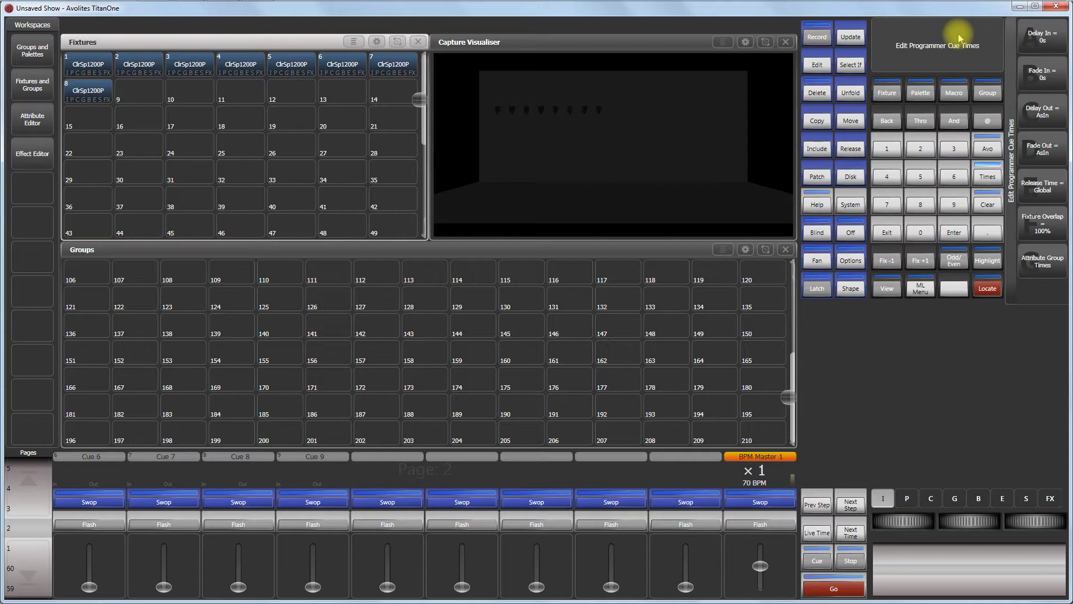
left_click(850, 263)
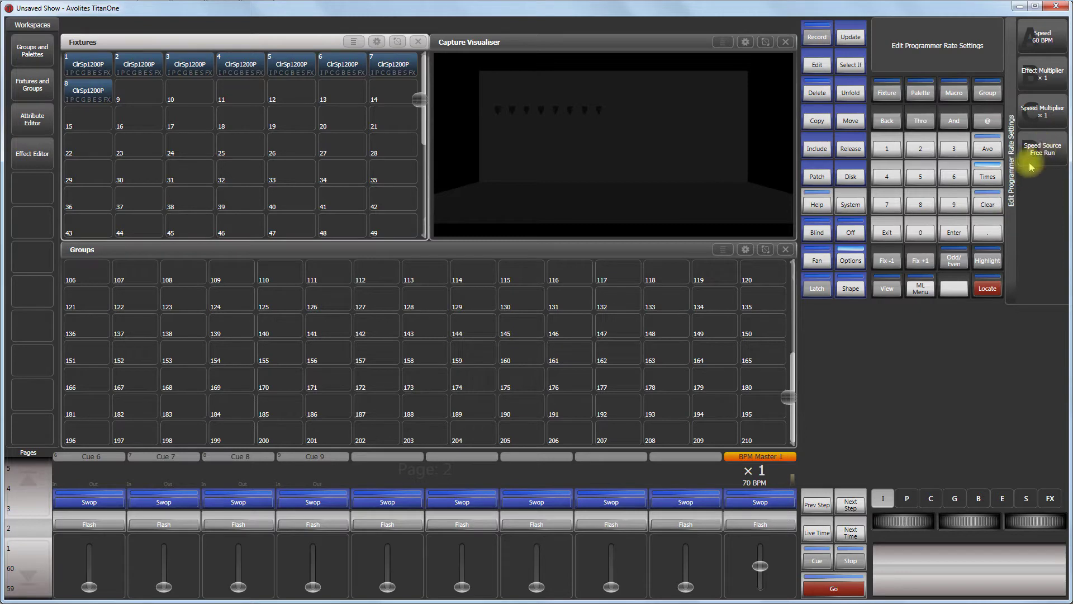
left_click(1049, 155)
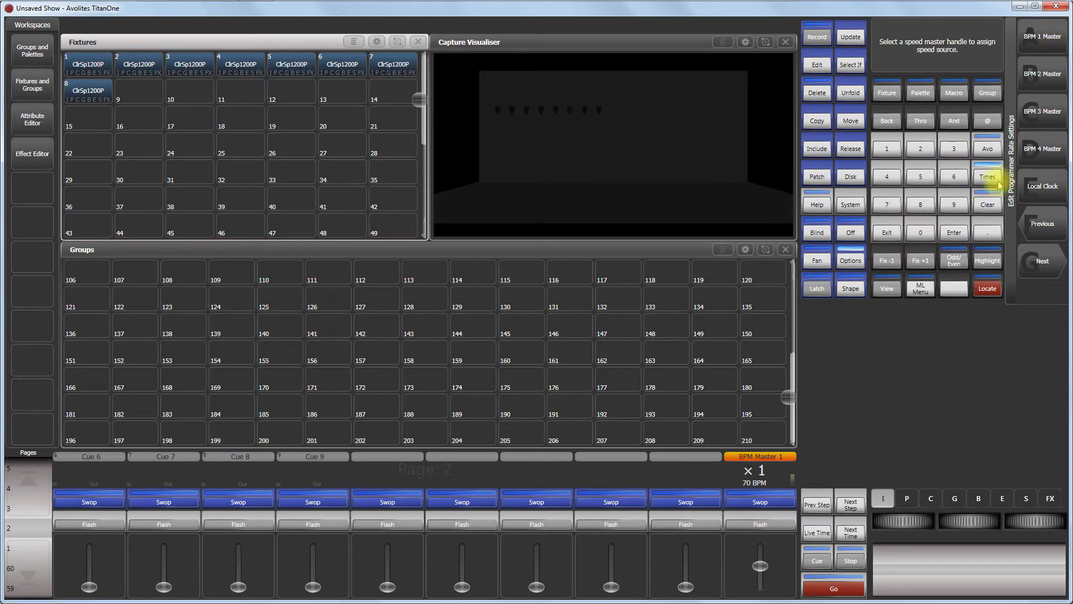
left_click(1043, 149)
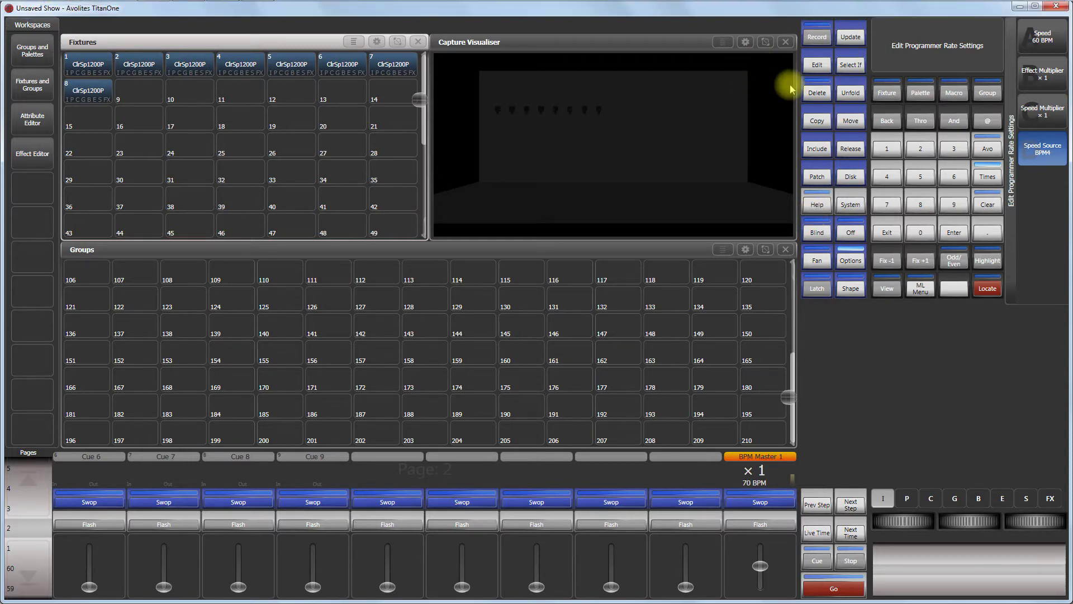
- Record the programmer as memories on playback handles 9 and 8 of page 2, and clear the programmer
left_click(816, 38)
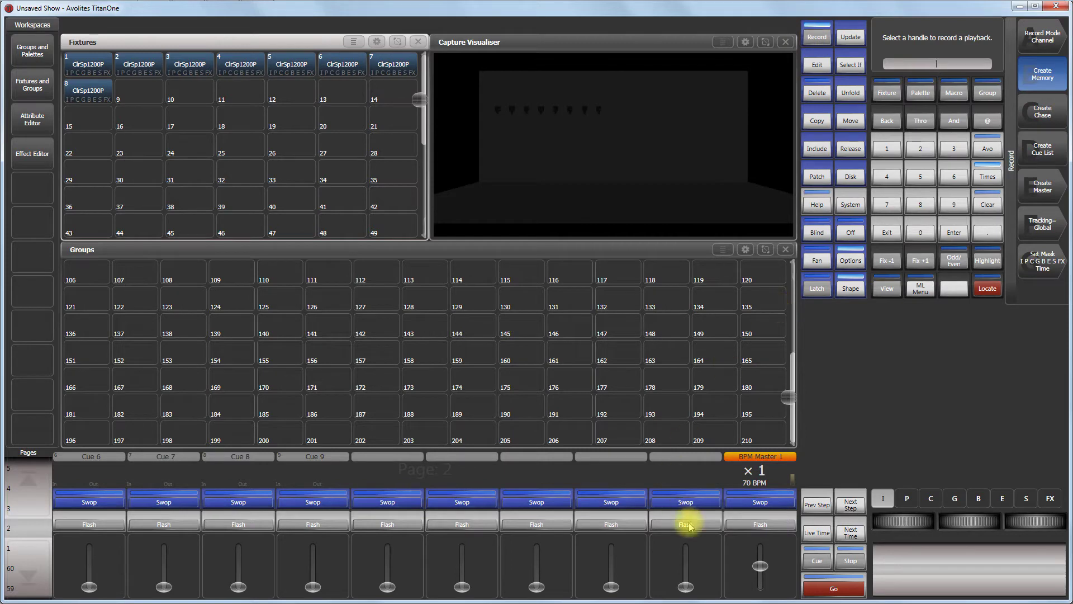
left_click(685, 499)
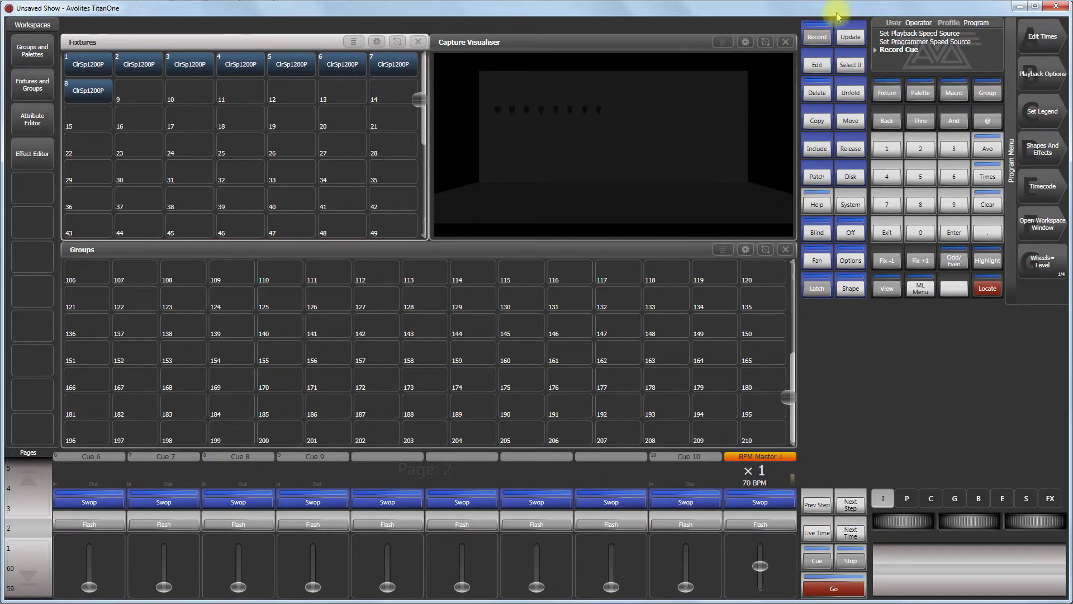
left_click(816, 36)
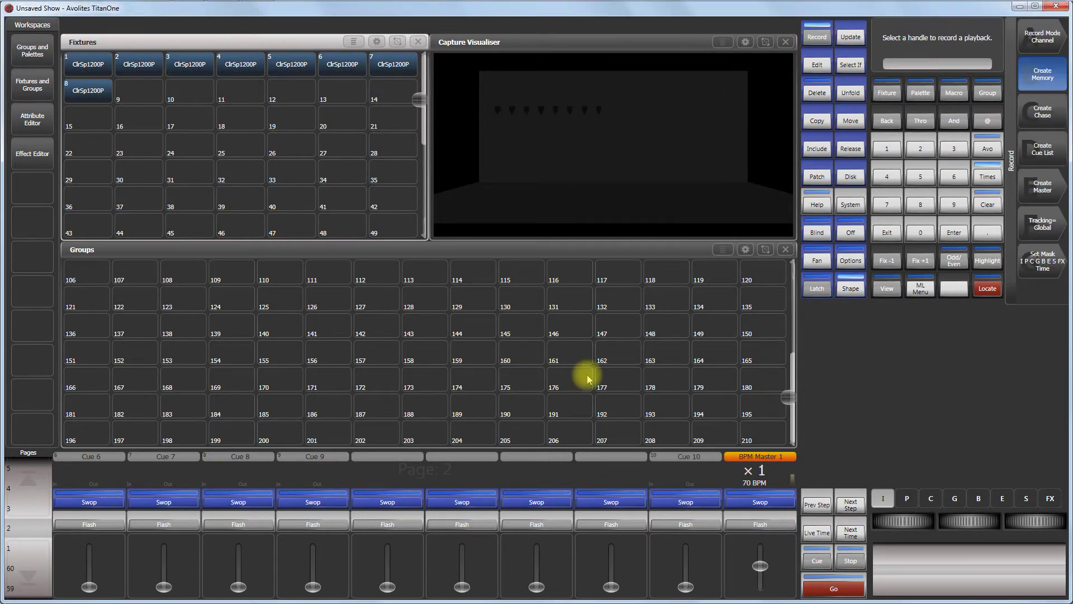
left_click(612, 501)
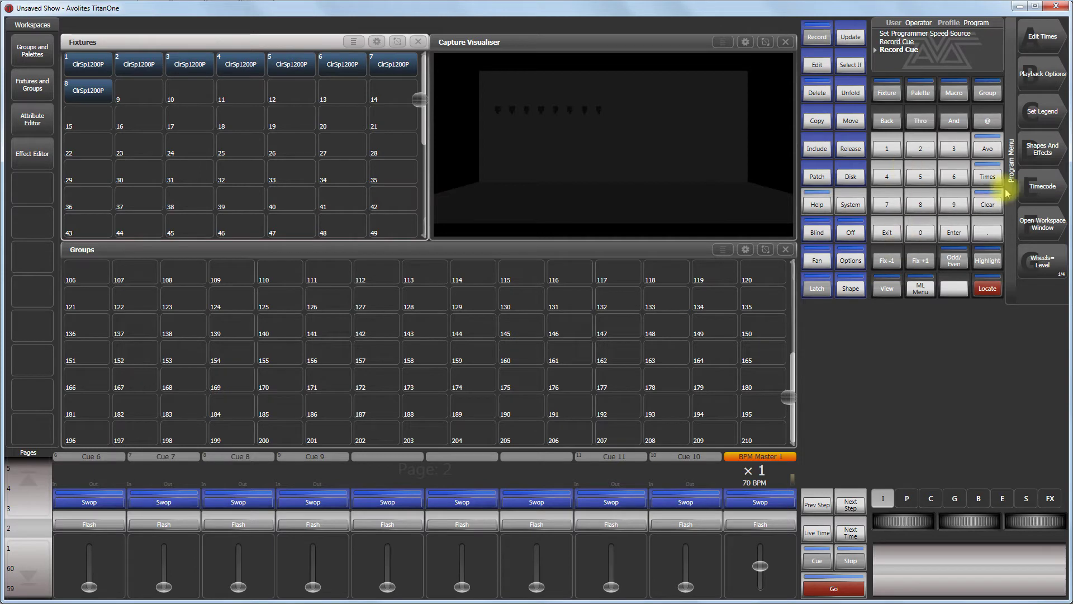
left_click(980, 209)
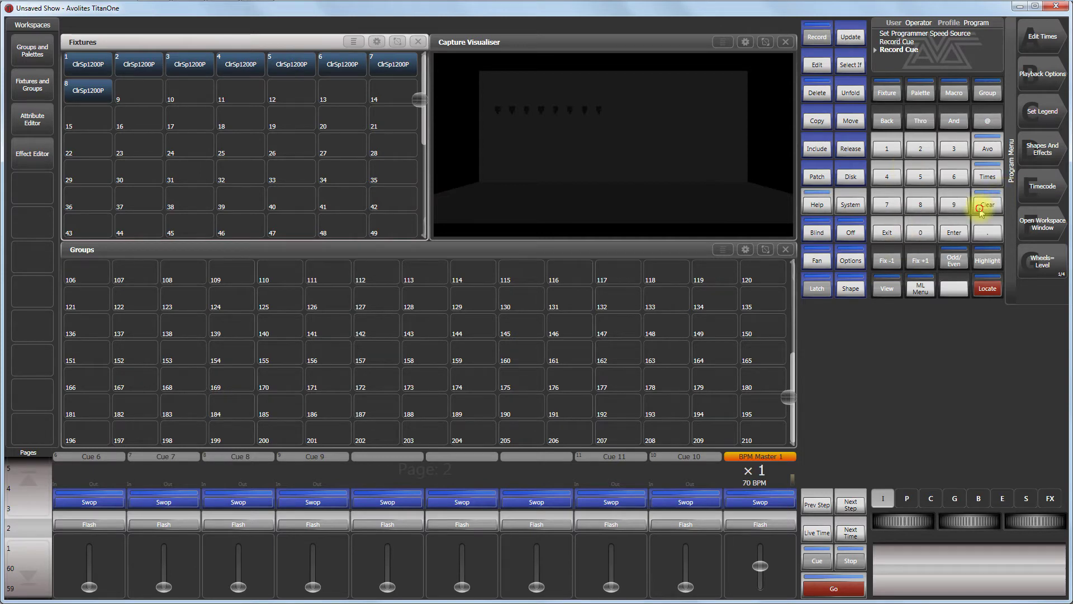
left_click(884, 233)
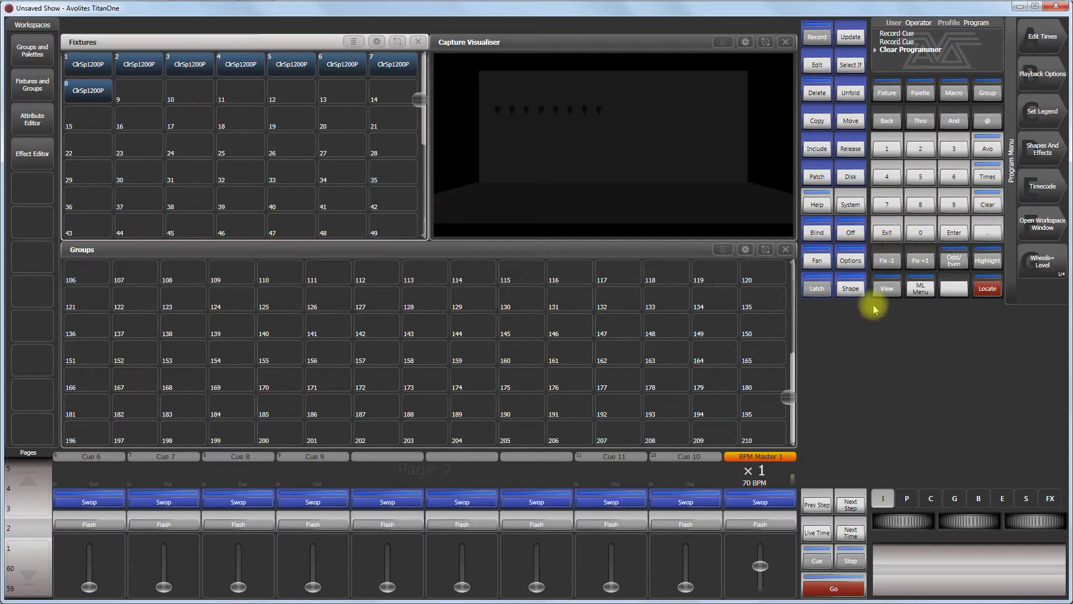
- Examine the speed source in the effects playback options of Cues 7, 8, 9, 10 and 11
left_click(1043, 73)
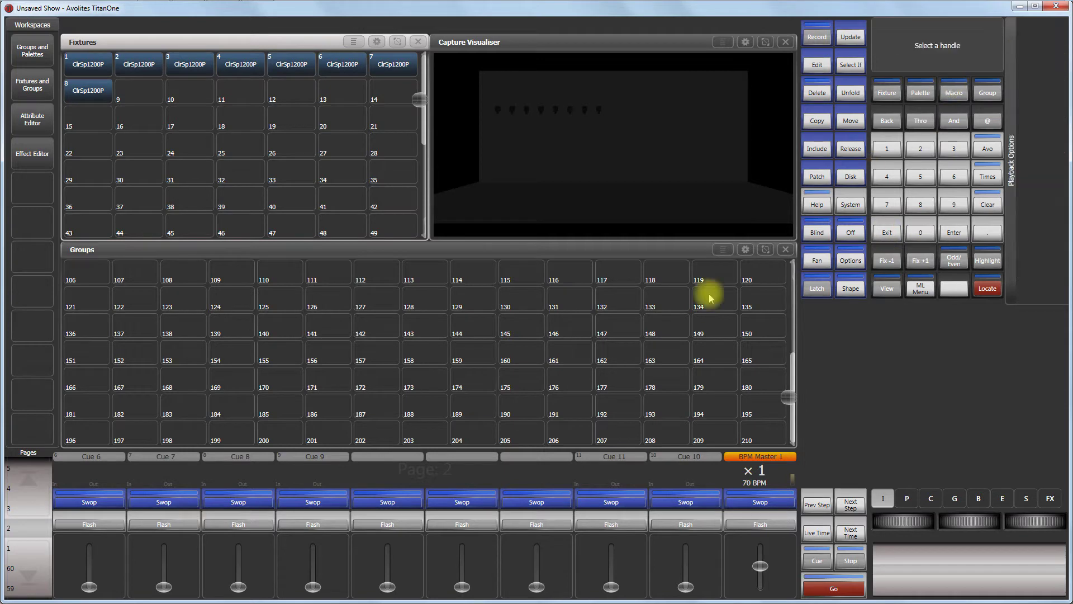
left_click(613, 495)
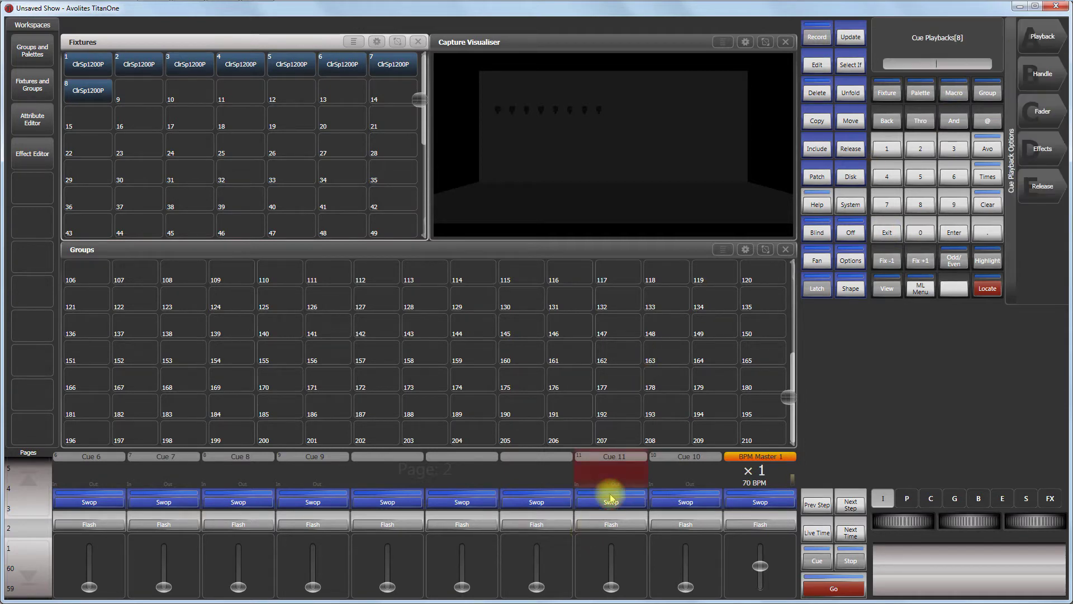
left_click(1037, 148)
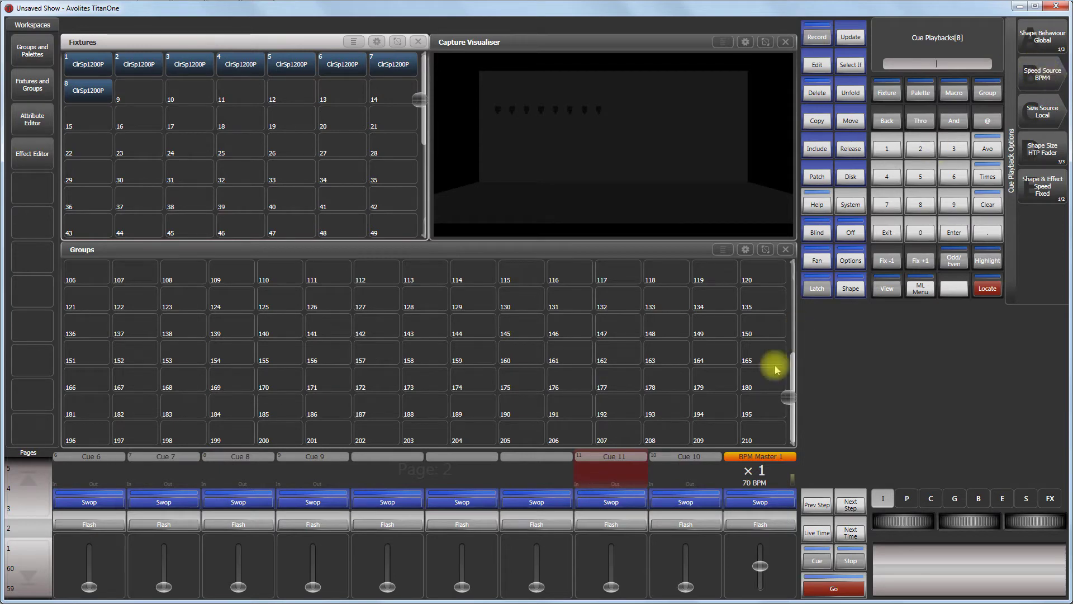
left_click(690, 504)
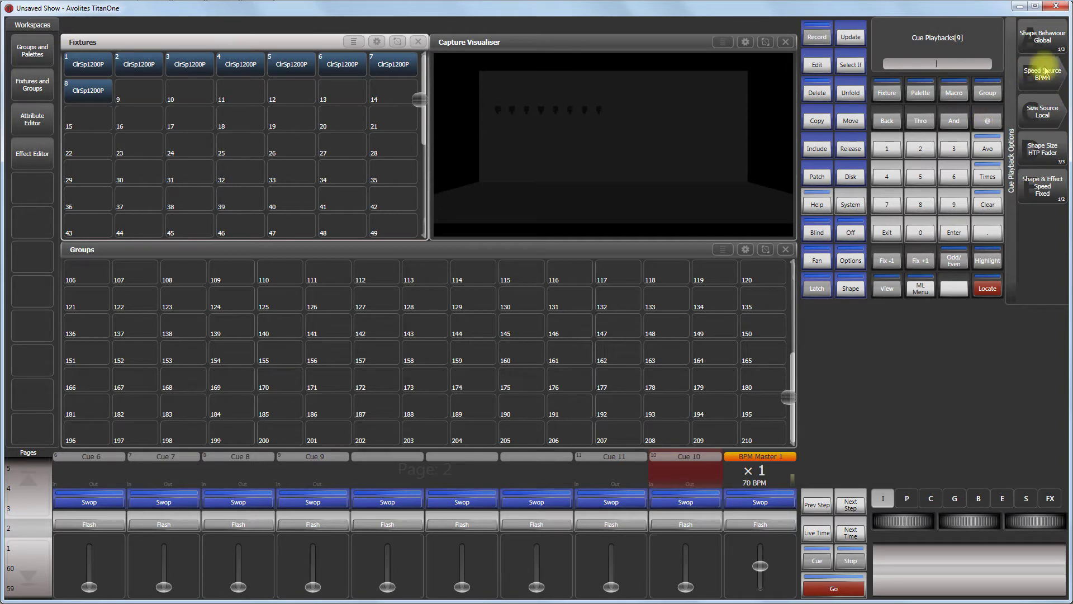
left_click(165, 503)
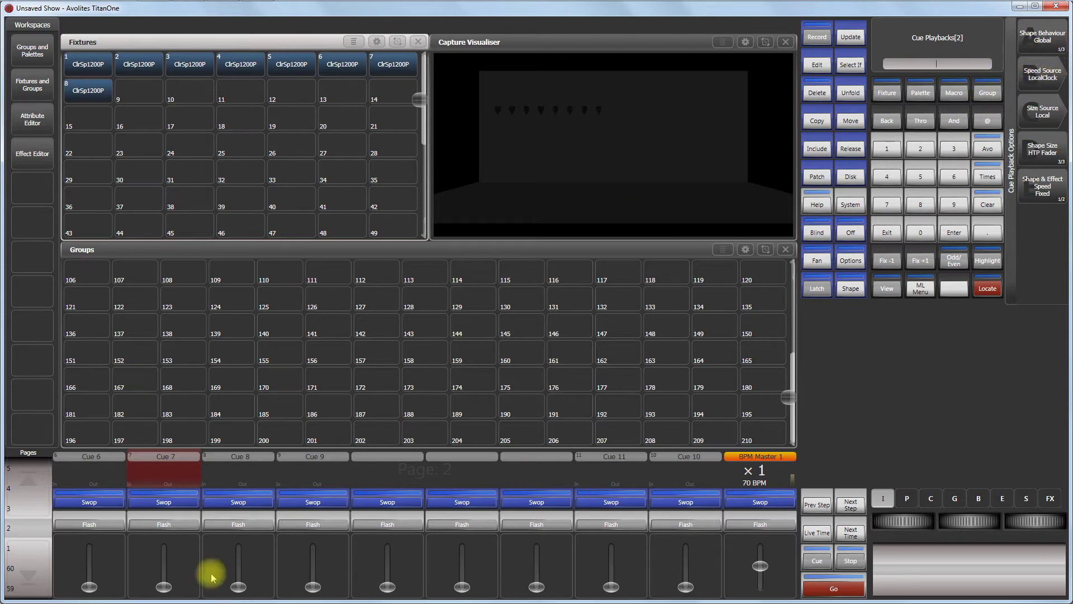
left_click(251, 503)
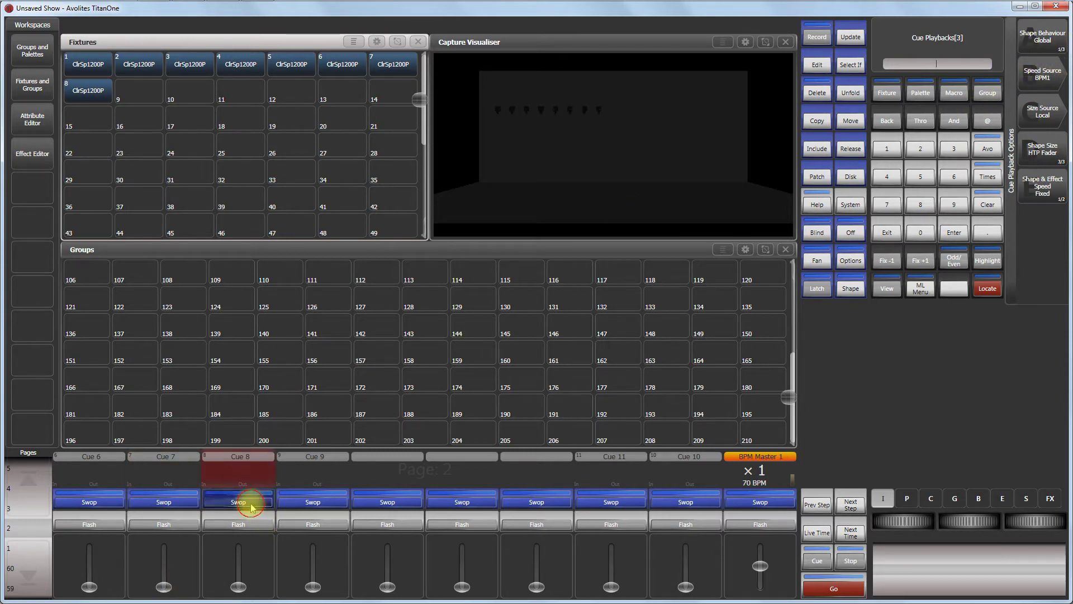
left_click(314, 502)
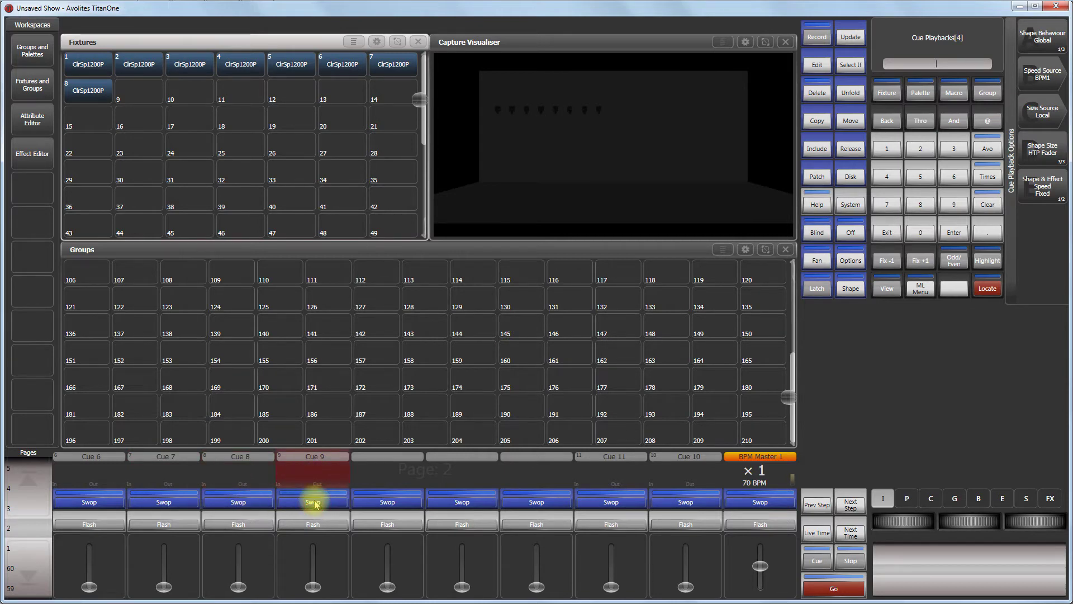
left_click(617, 502)
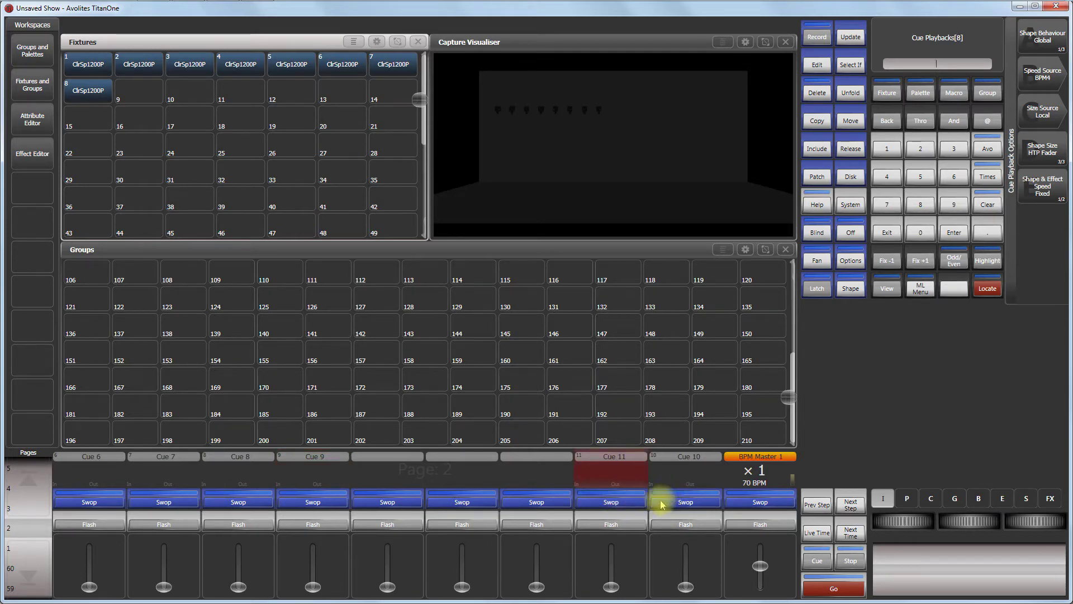
left_click(699, 497)
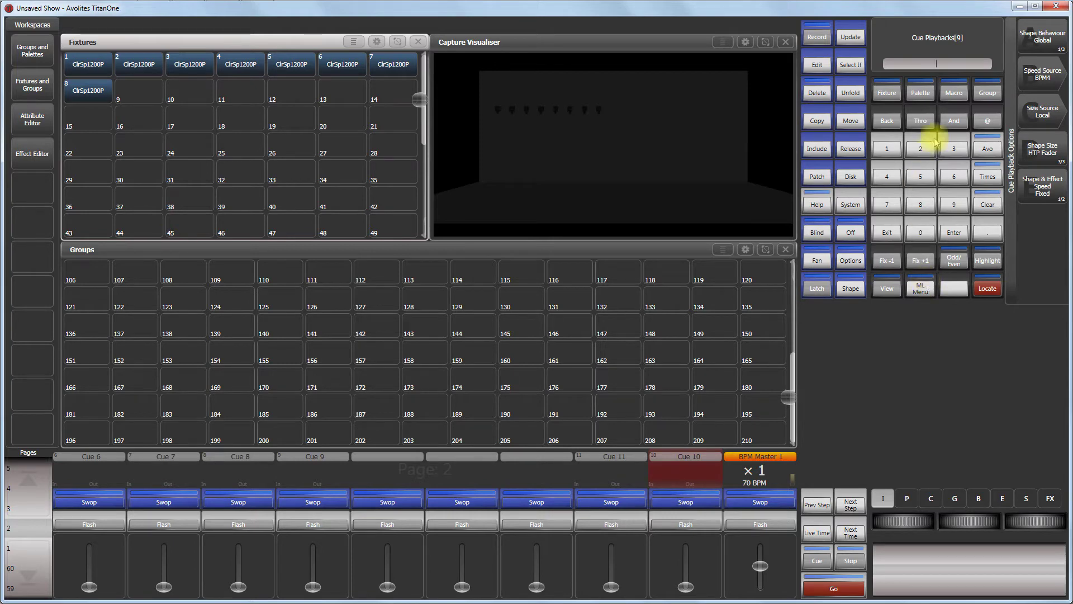
left_click(957, 65)
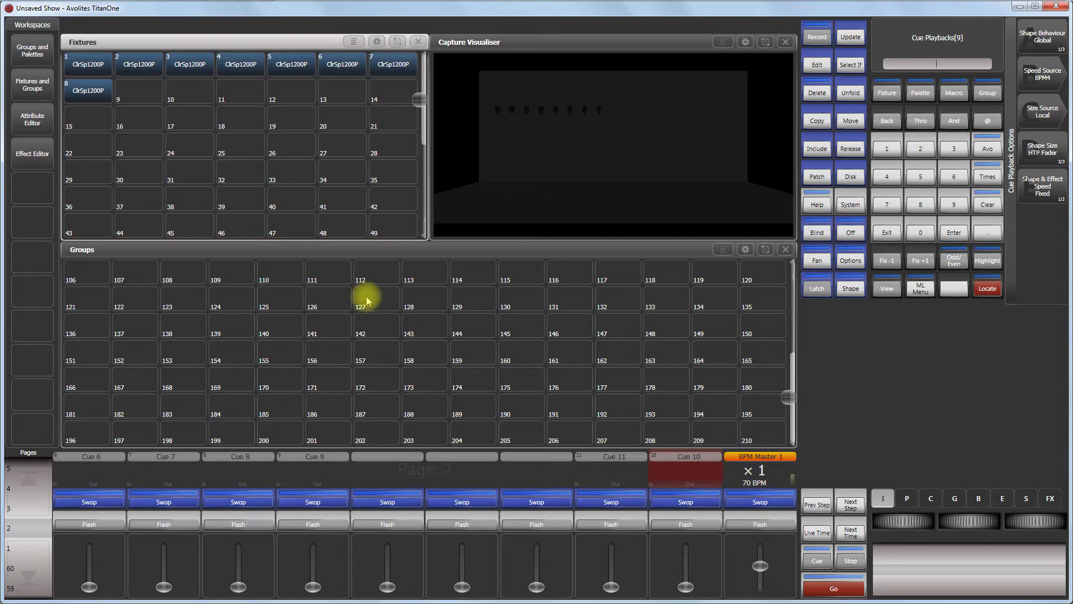
- Set Cue 7's playback speed source to BPM 2 Master, compare it with Cue 8, and leave the playback options
left_click(163, 501)
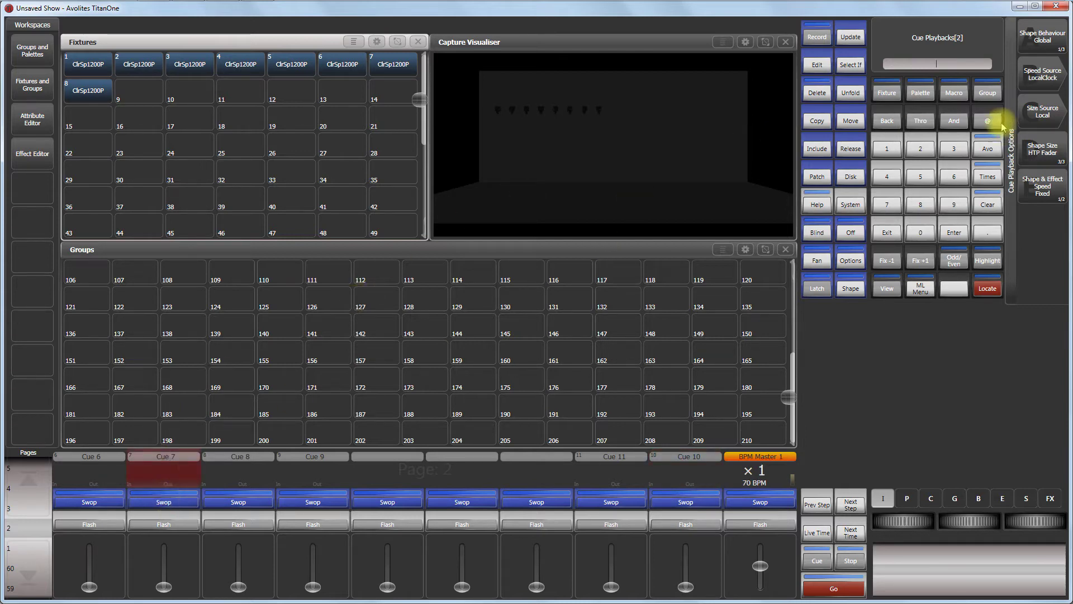
left_click(1029, 77)
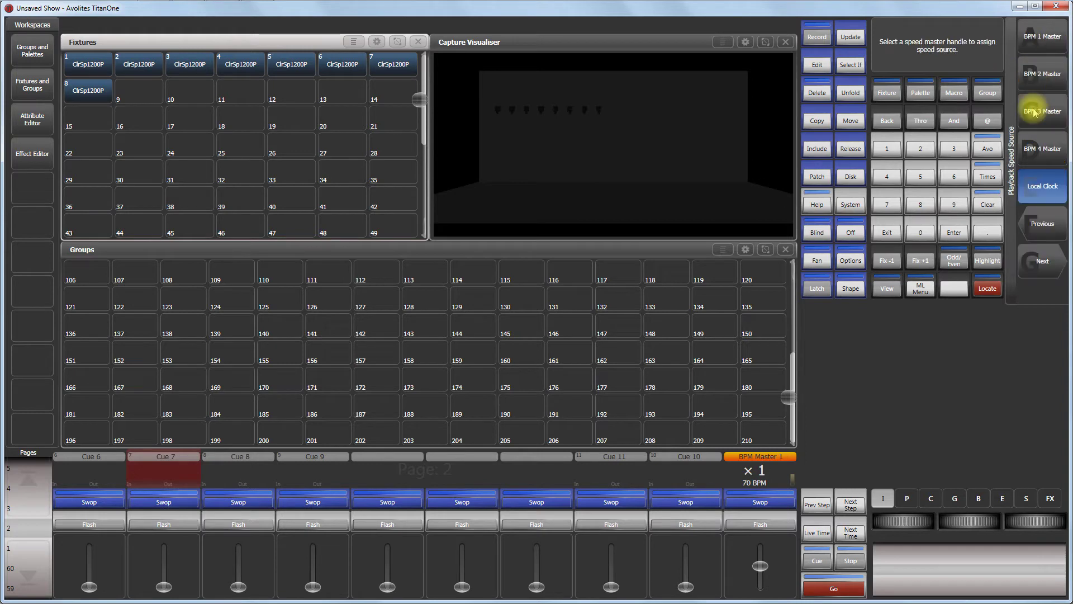
left_click(1040, 79)
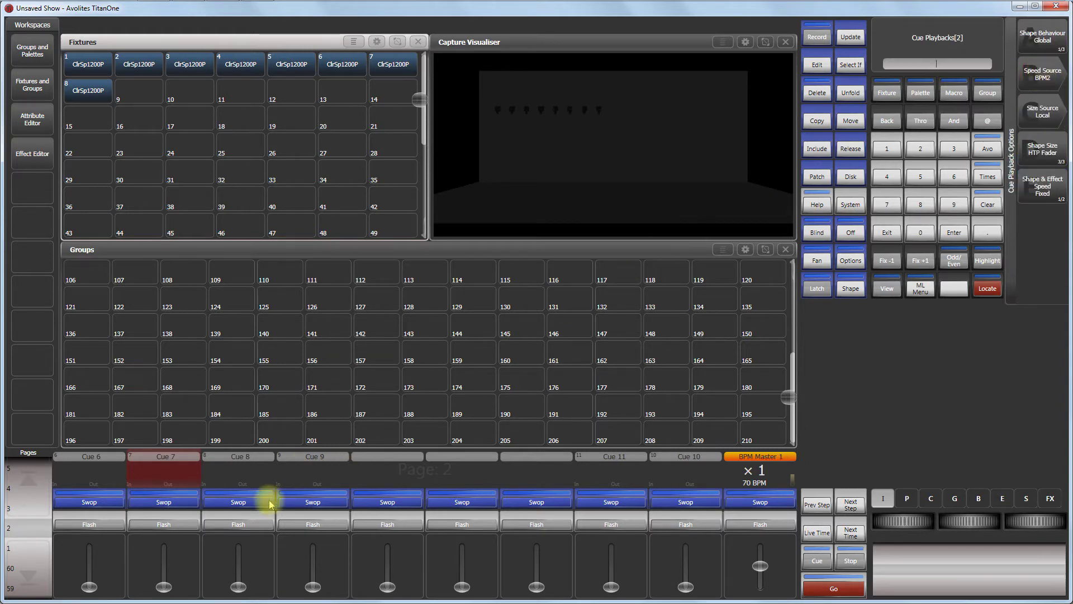
left_click(243, 503)
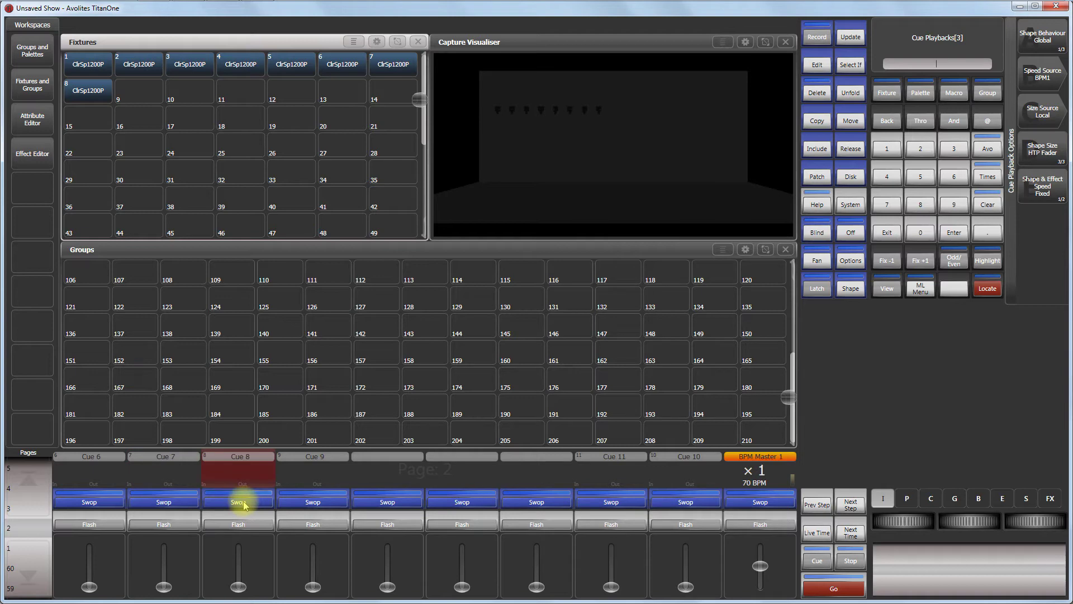
left_click(169, 504)
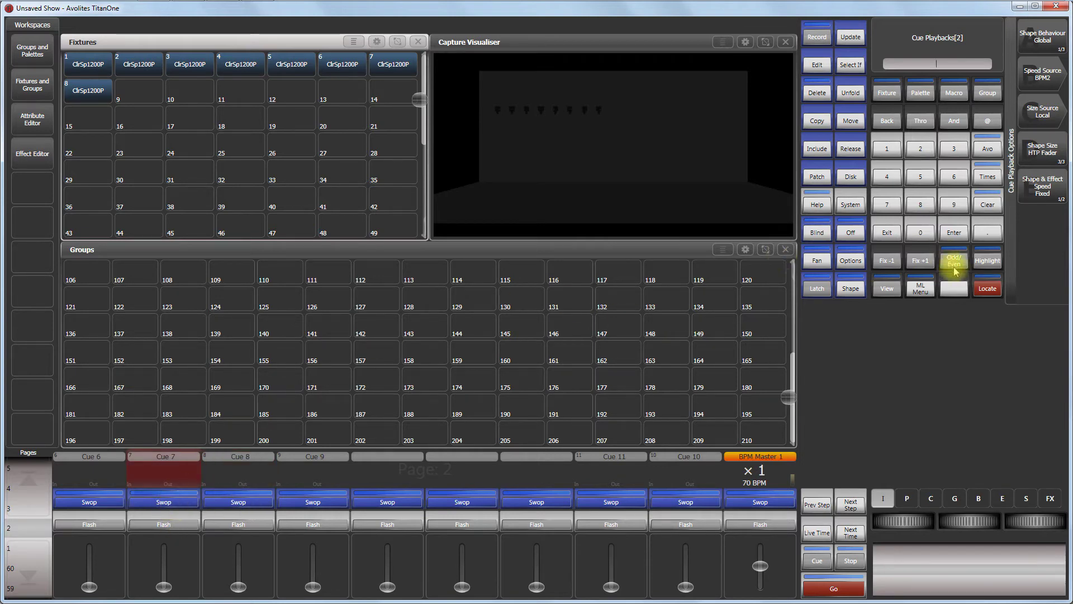
left_click(889, 233)
left_click(888, 233)
left_click(888, 232)
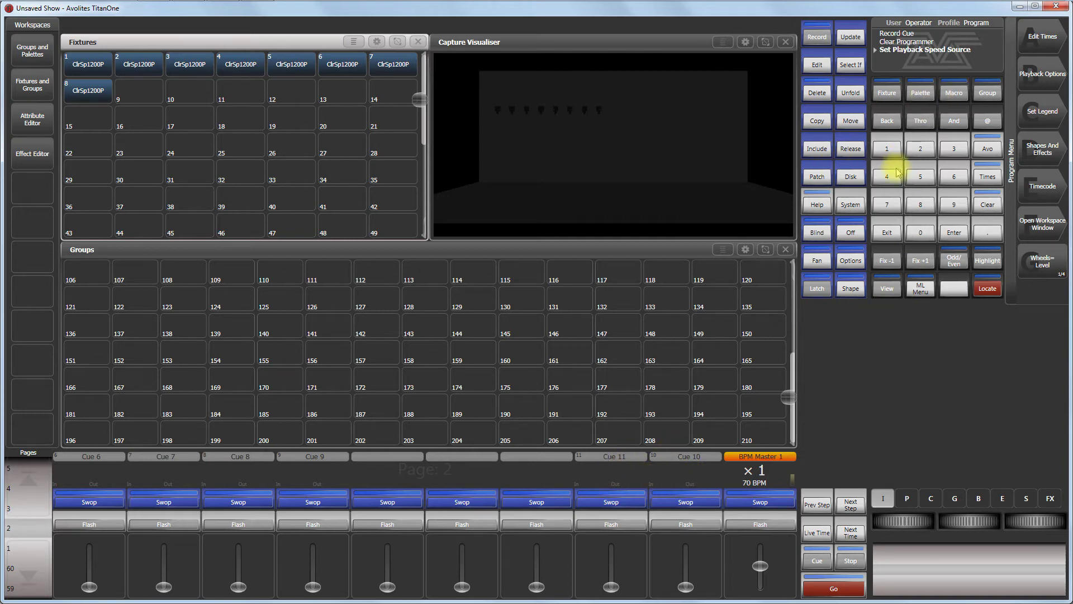
- Include BPM Master 1 in the programmer as its speed source and merge it into Cue 11
left_click(816, 148)
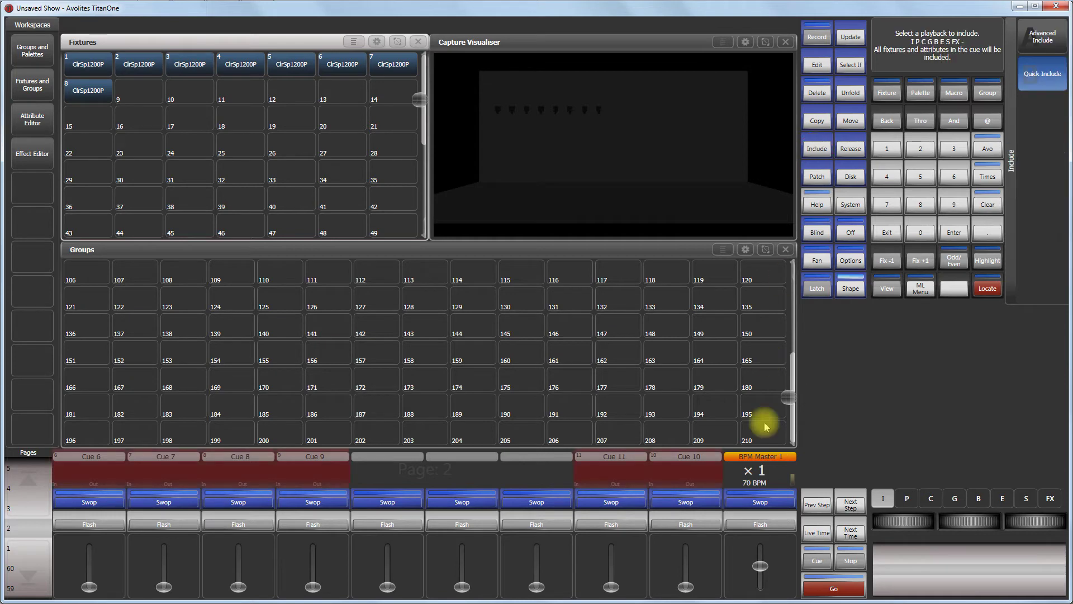
left_click(765, 502)
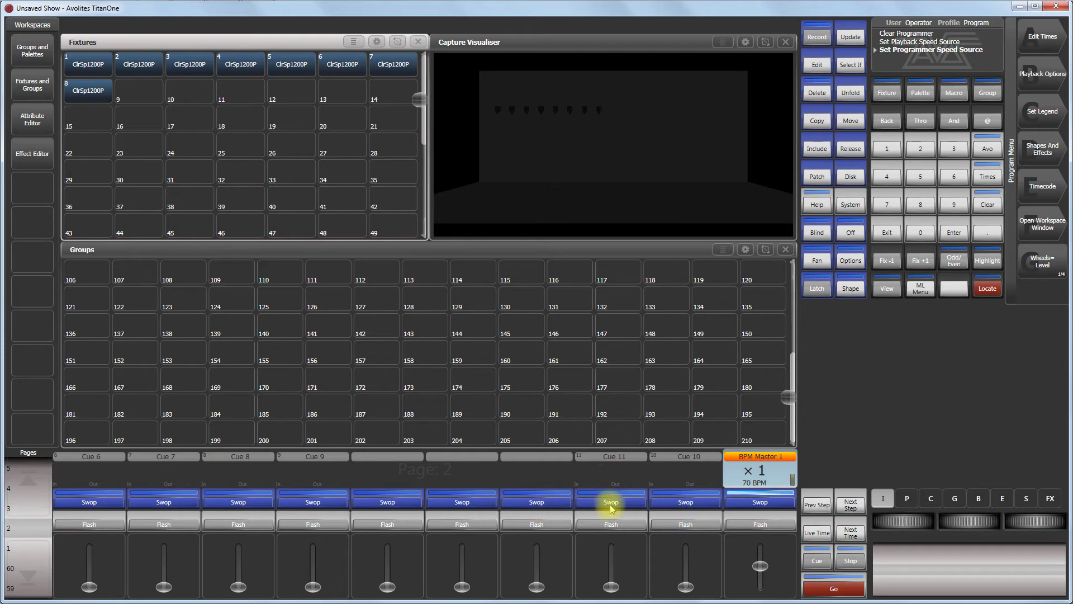
left_click(817, 39)
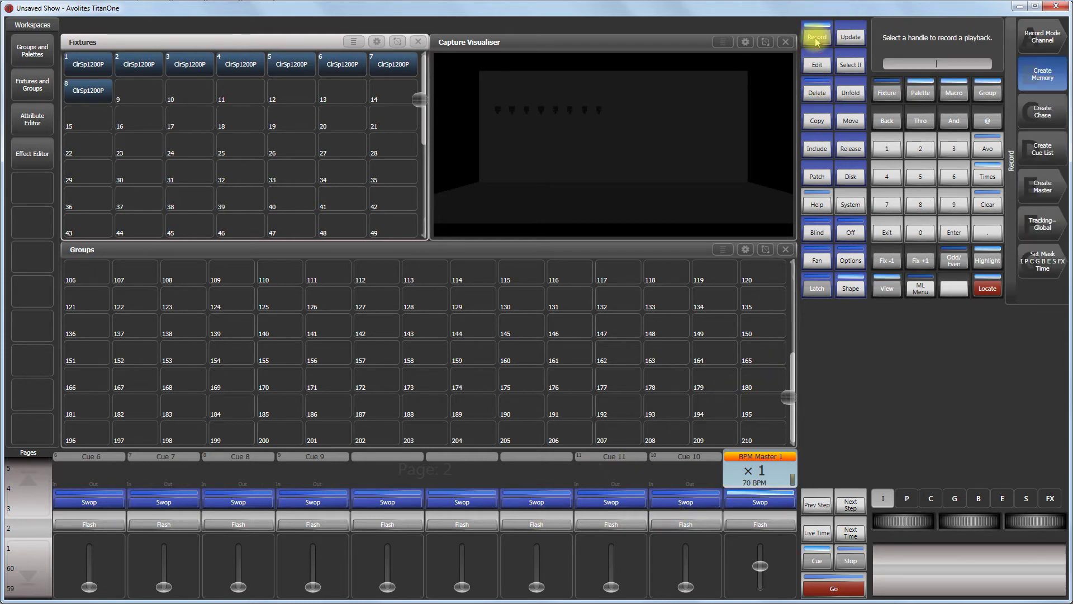
left_click(613, 502)
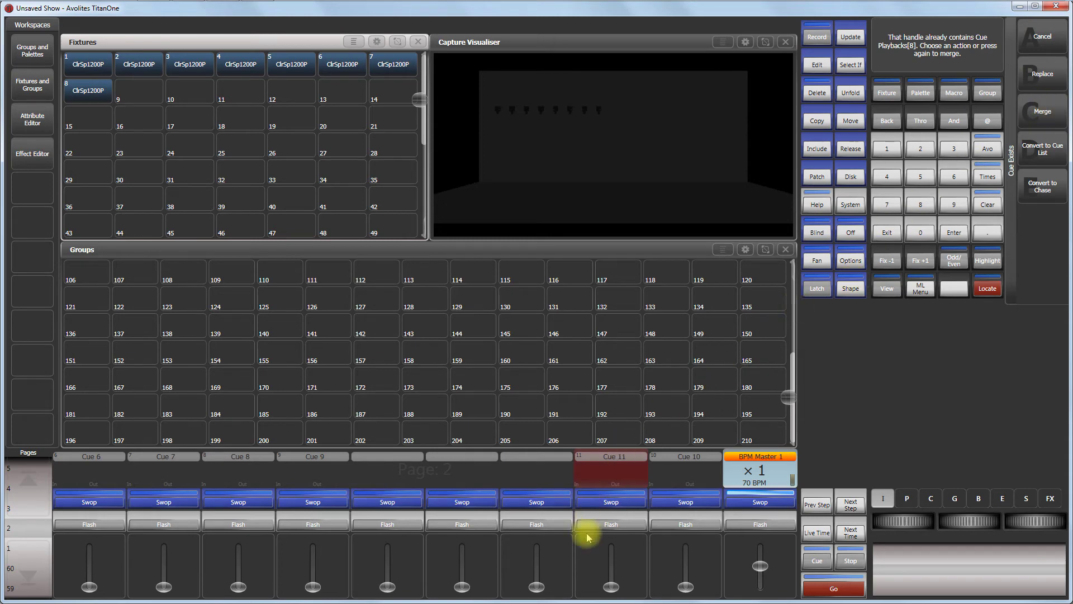
left_click(615, 505)
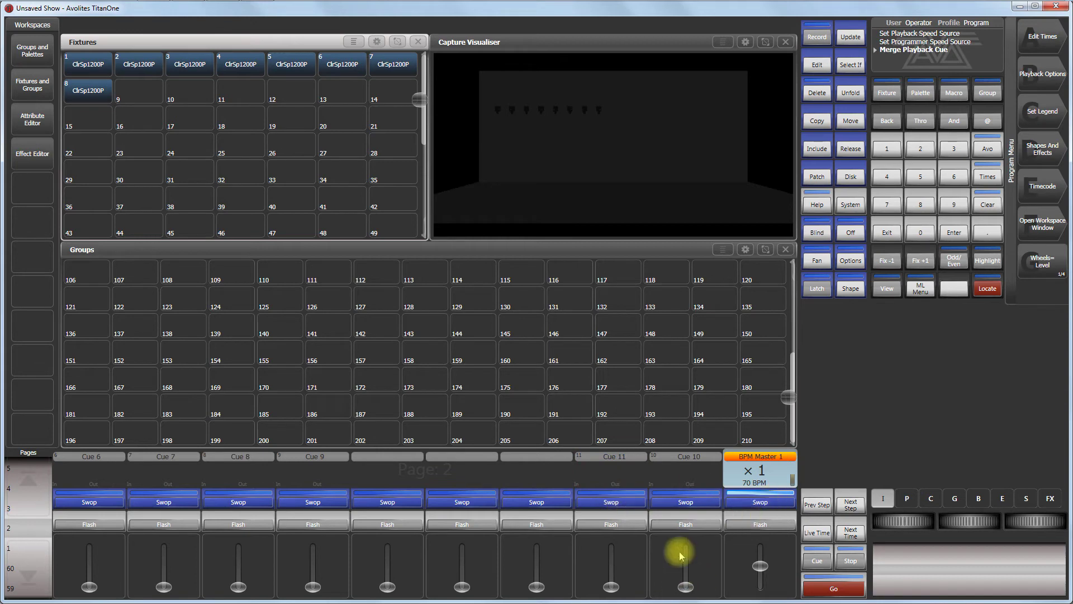
- Merge the programmer's BPM Master 1 speed source into Cue 10 and clear the programmer
left_click(813, 38)
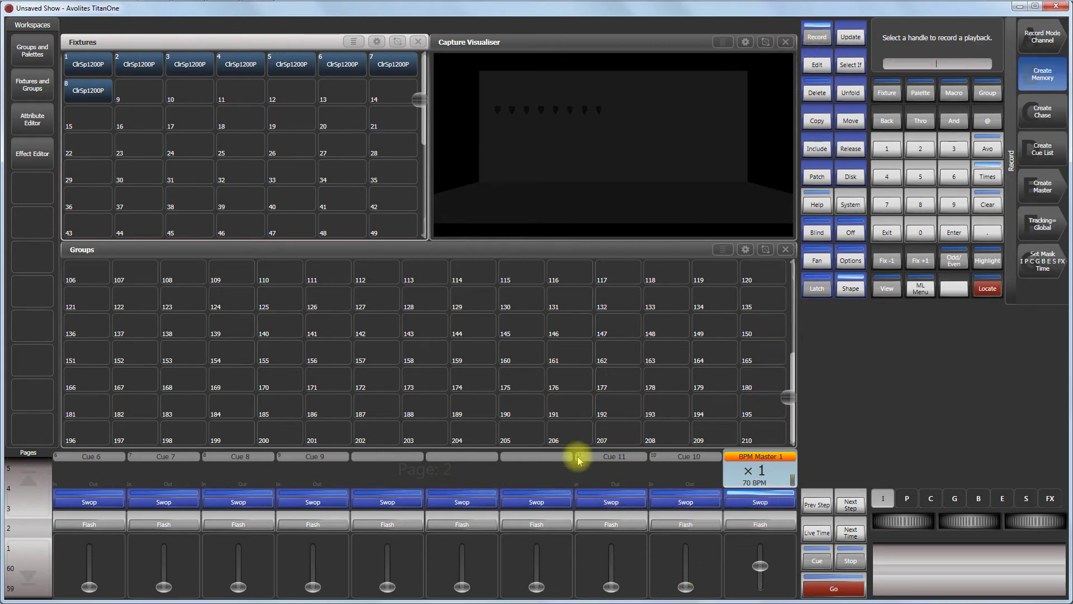
left_click(690, 502)
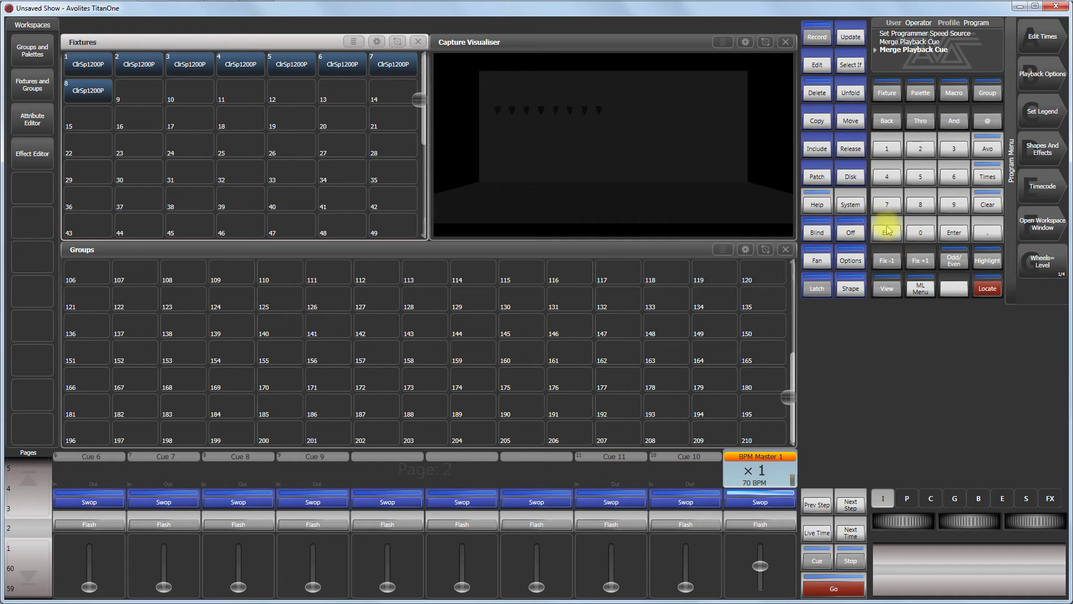
left_click(988, 209)
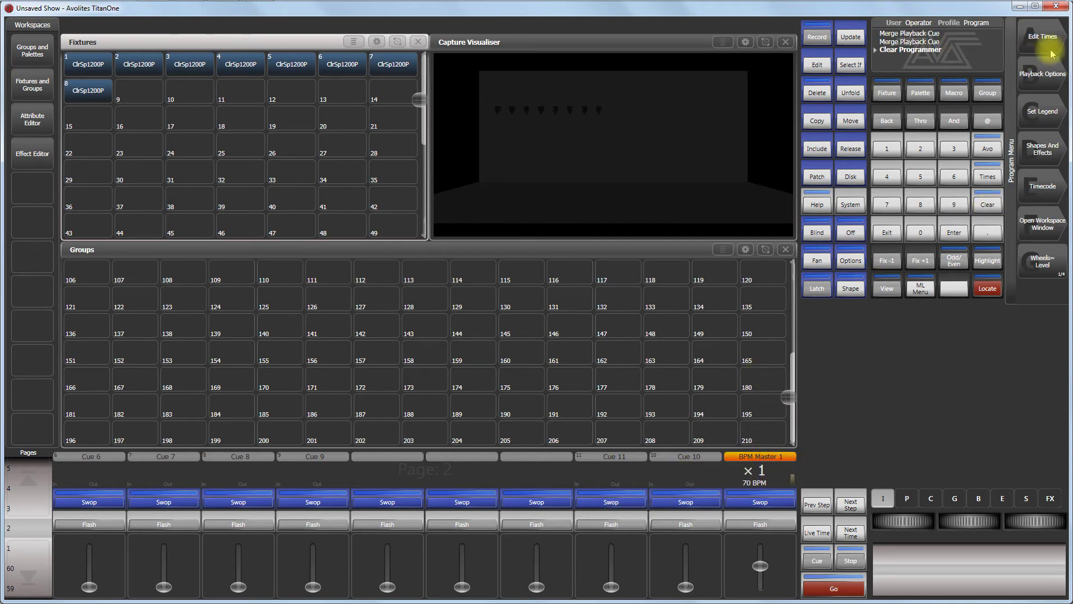
- Check the speed source in Cue 11's effects playback options and leave the options
left_click(1041, 73)
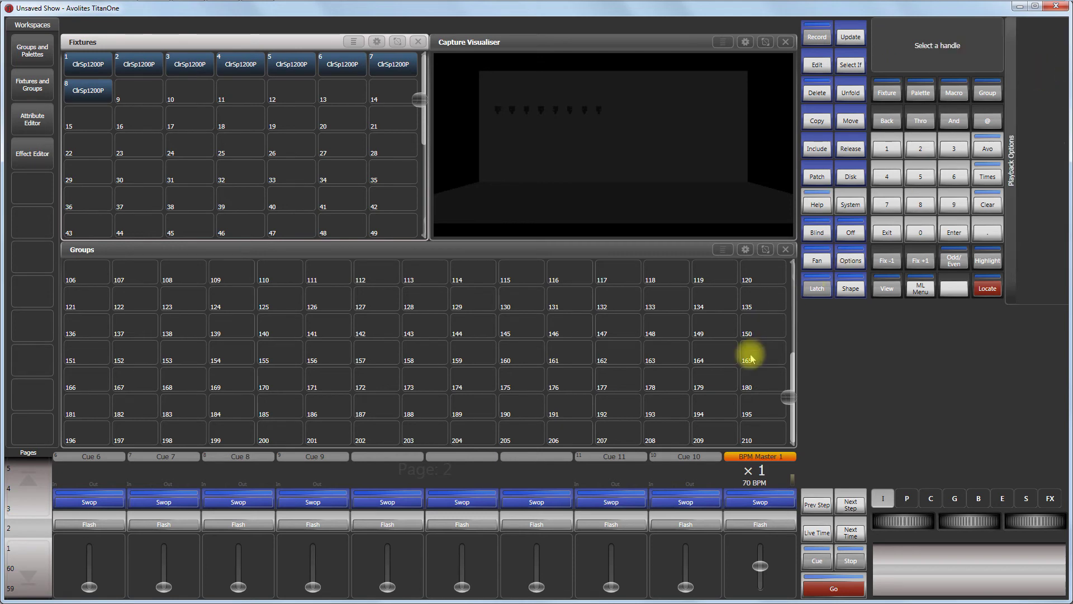
left_click(615, 499)
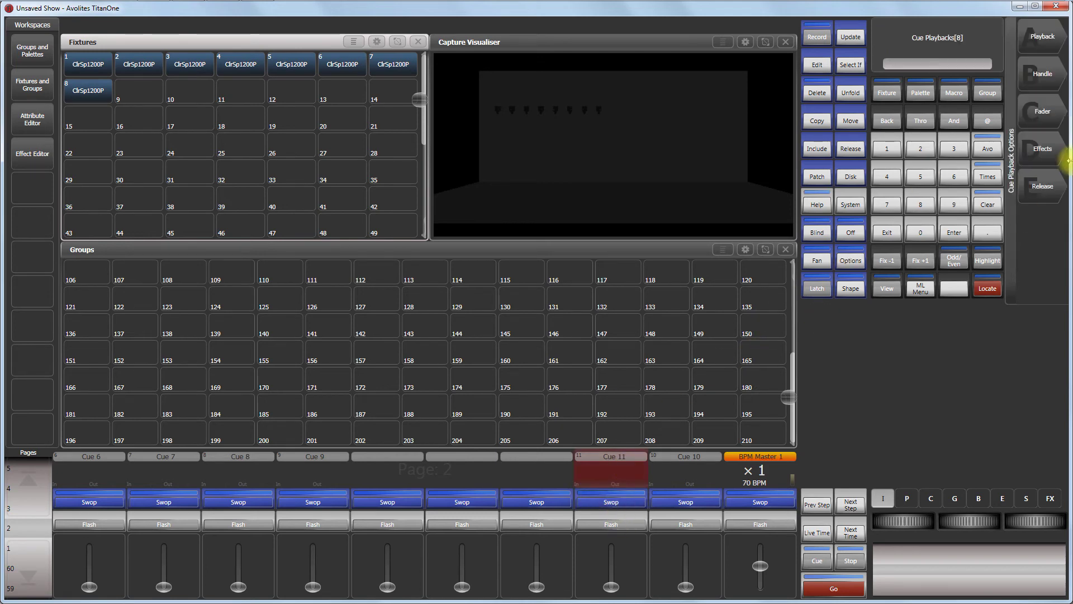
left_click(1039, 150)
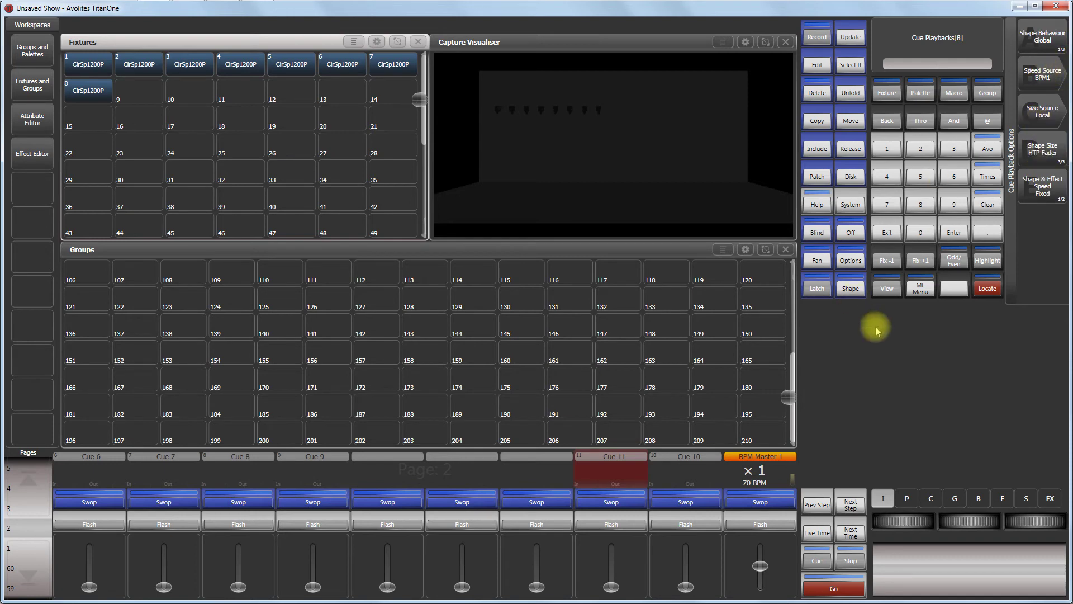
left_click(886, 234)
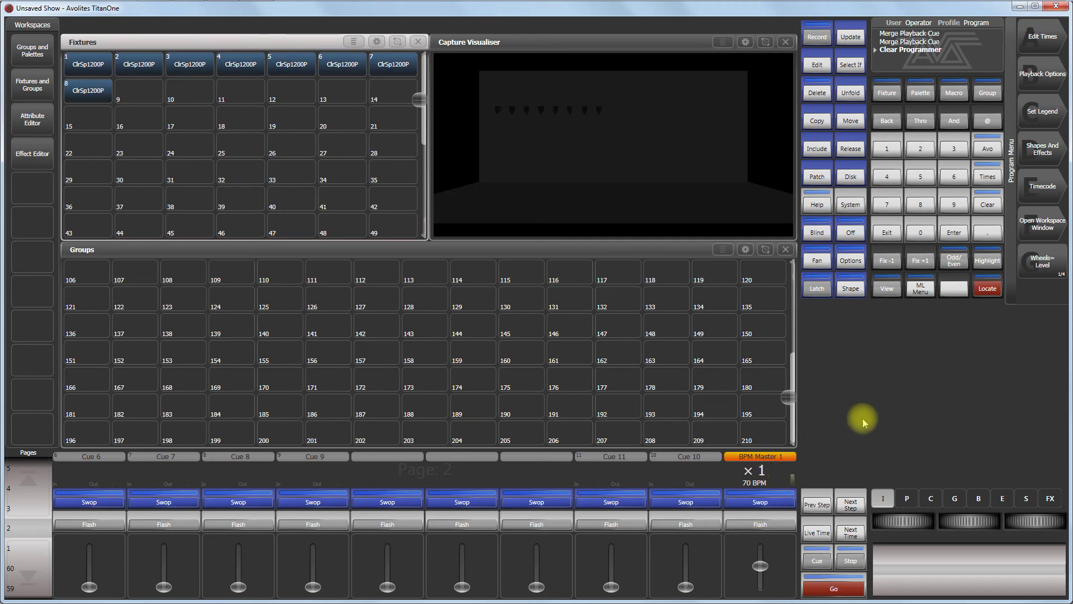
- Connect BPM Master 1 to the control wheels and adjust its speed to 78 BPM and down to 51 BPM
left_click(816, 567)
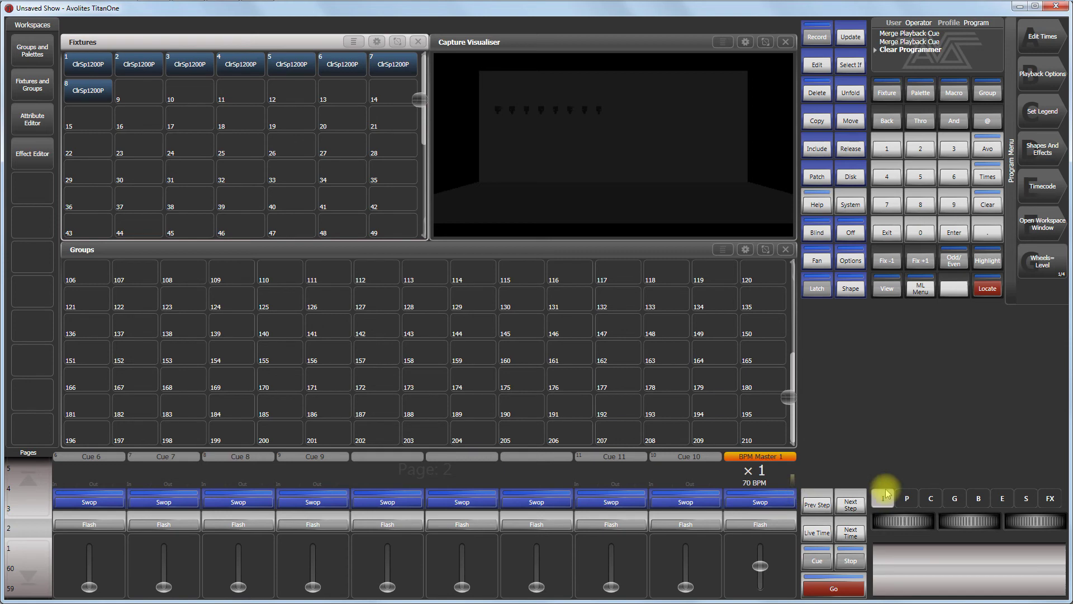
left_click(817, 562)
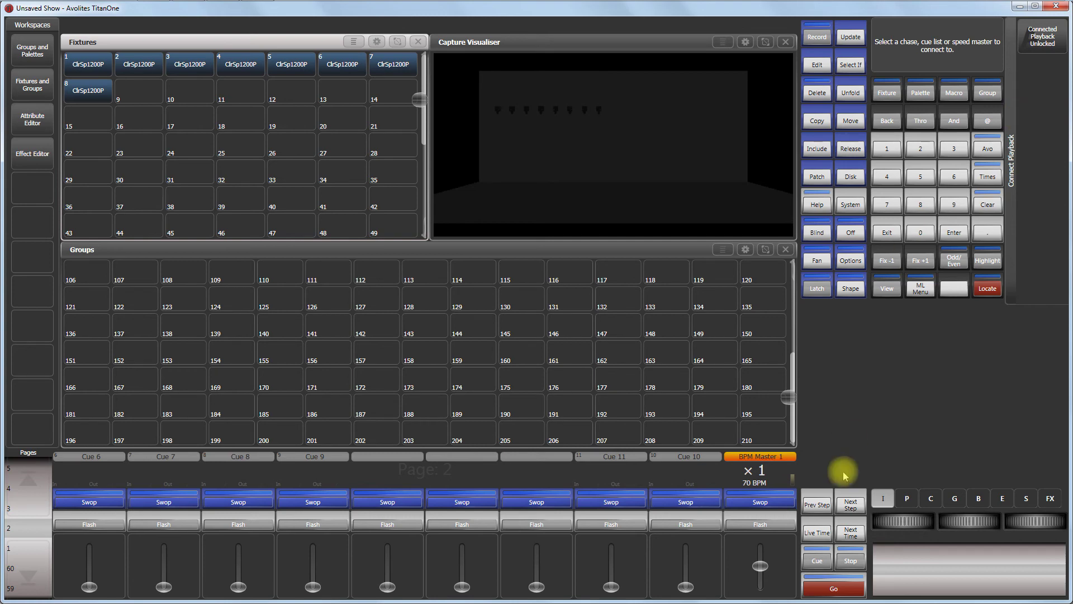
left_click(759, 505)
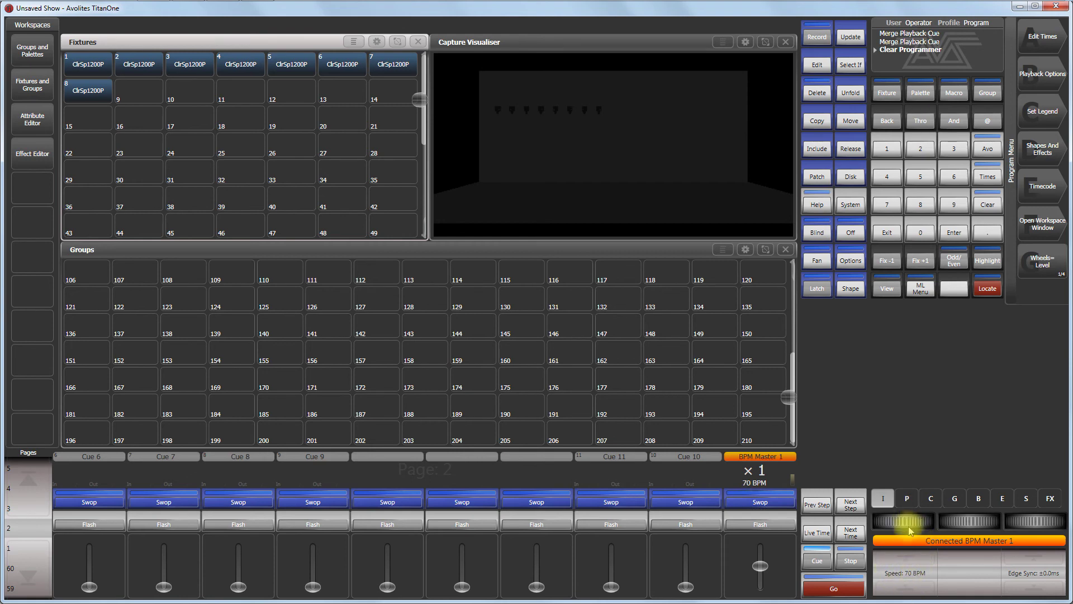
left_click_drag(905, 522, 901, 541)
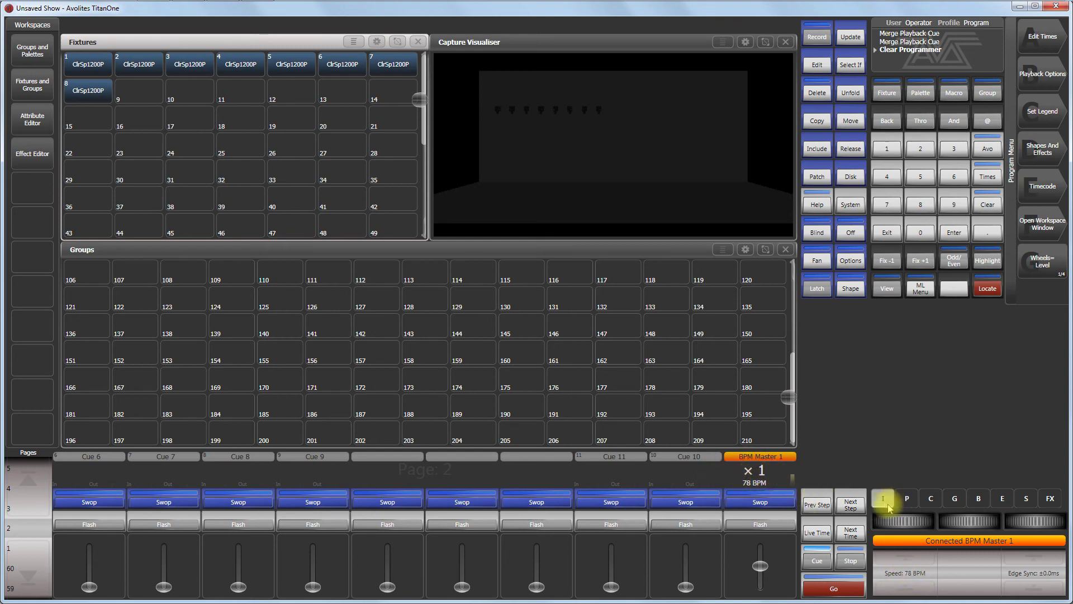
left_click(901, 518)
left_click_drag(901, 518, 897, 518)
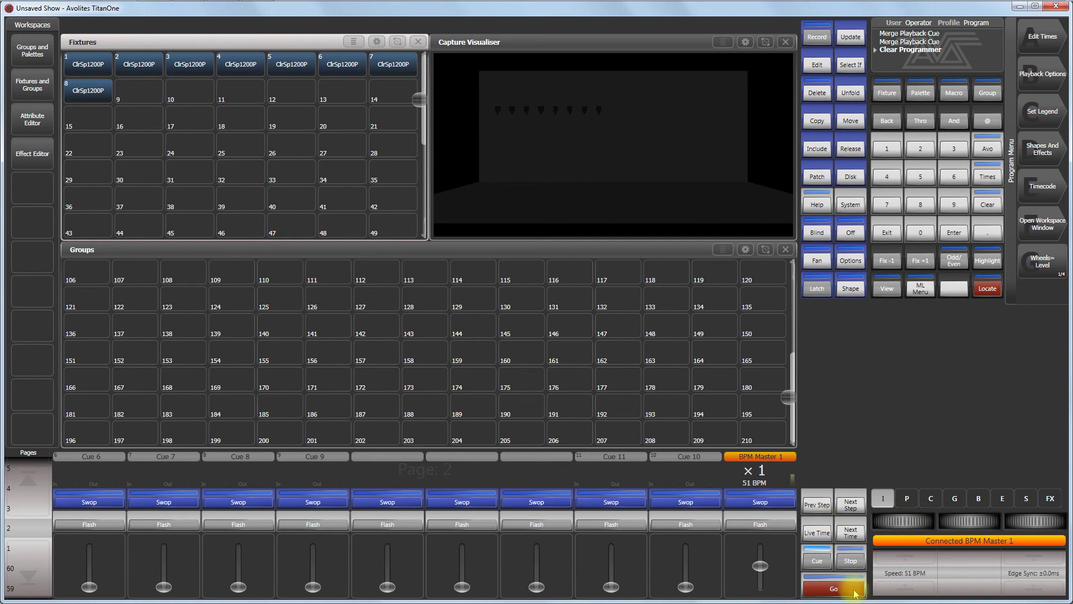
left_click(817, 561)
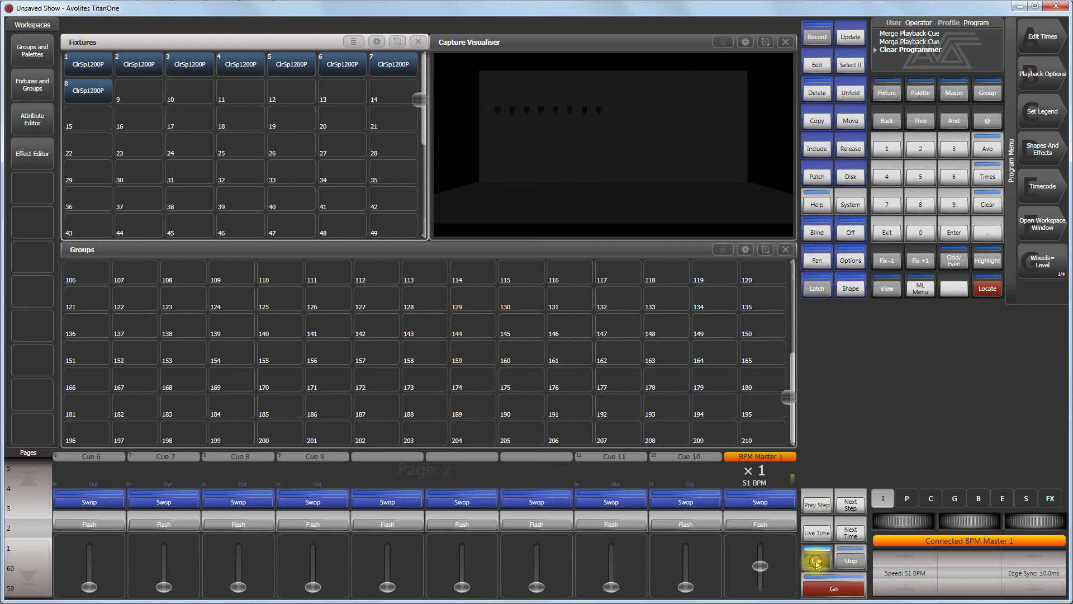